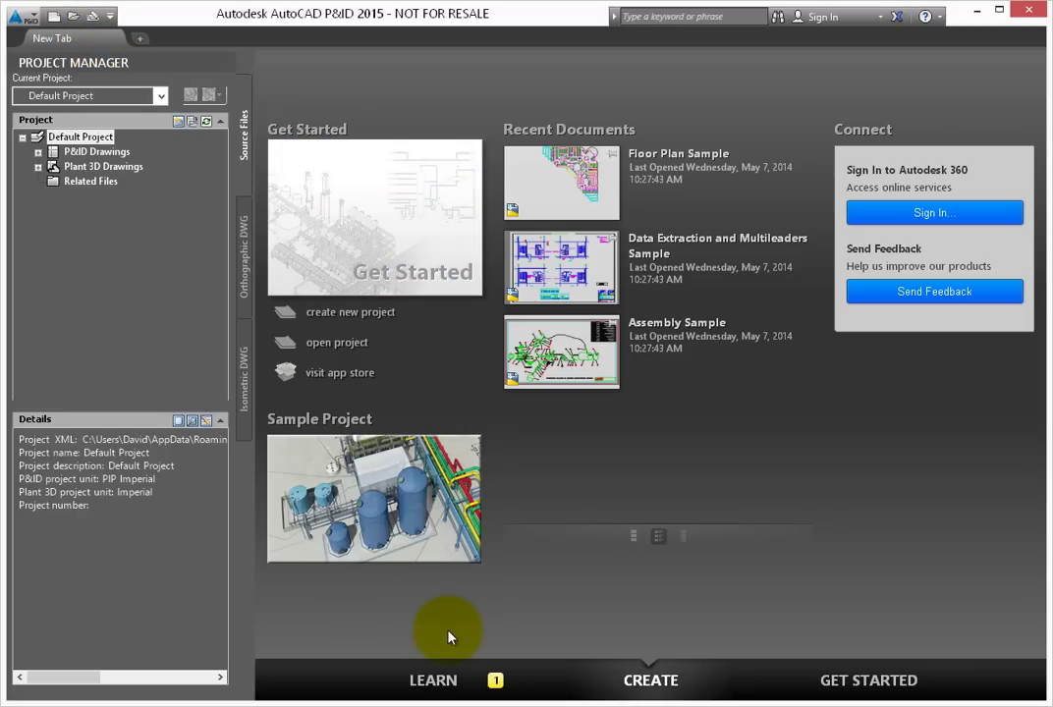
Look through the Learn and Get Started pages of the start screen, finishing on the Create page
left_click(444, 685)
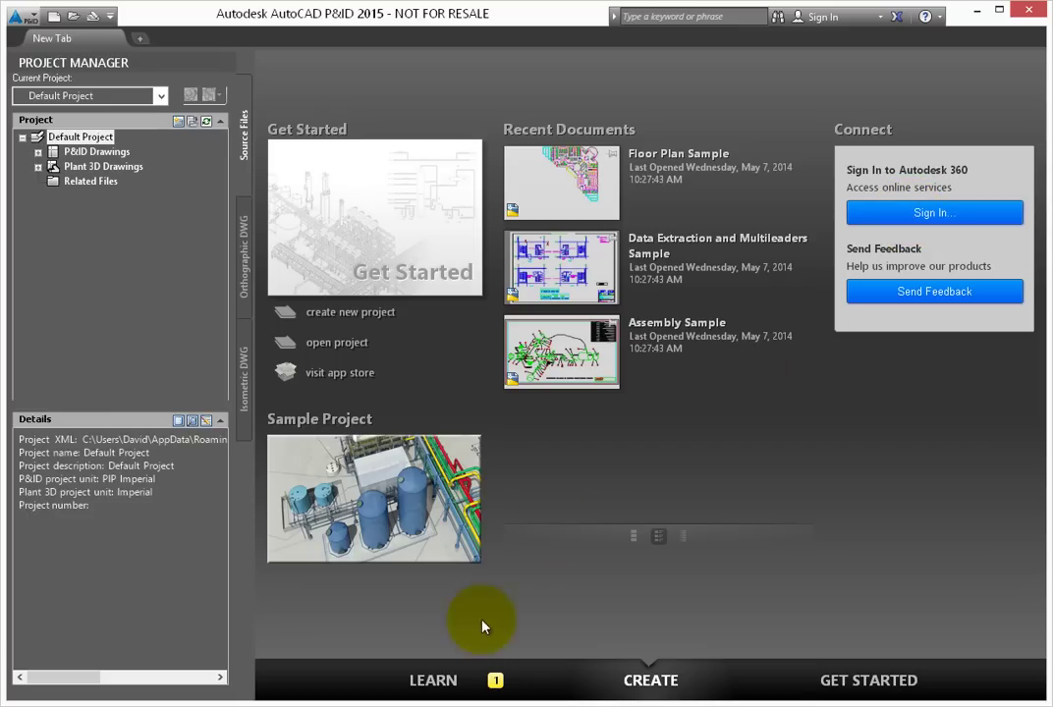
left_click(432, 685)
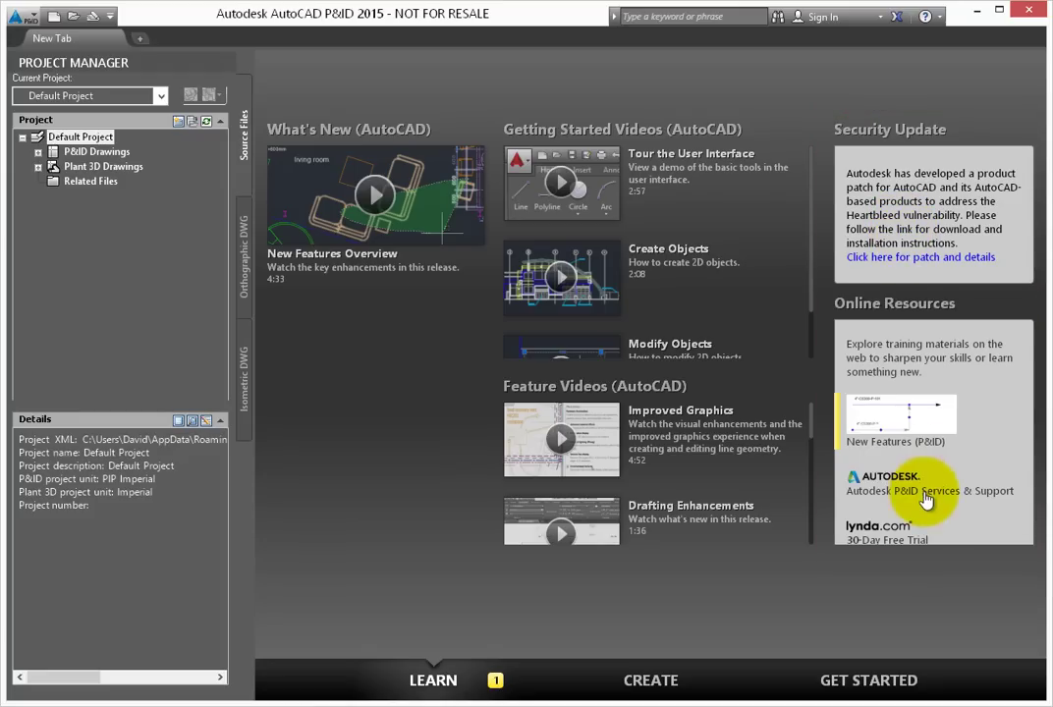
left_click(825, 692)
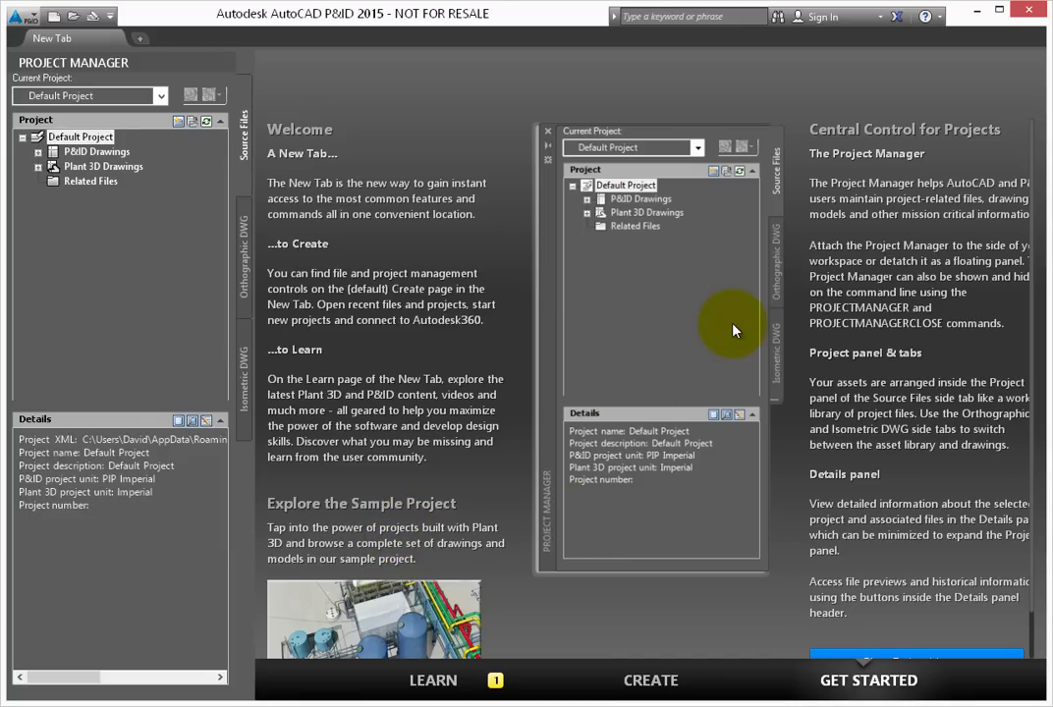
left_click(652, 681)
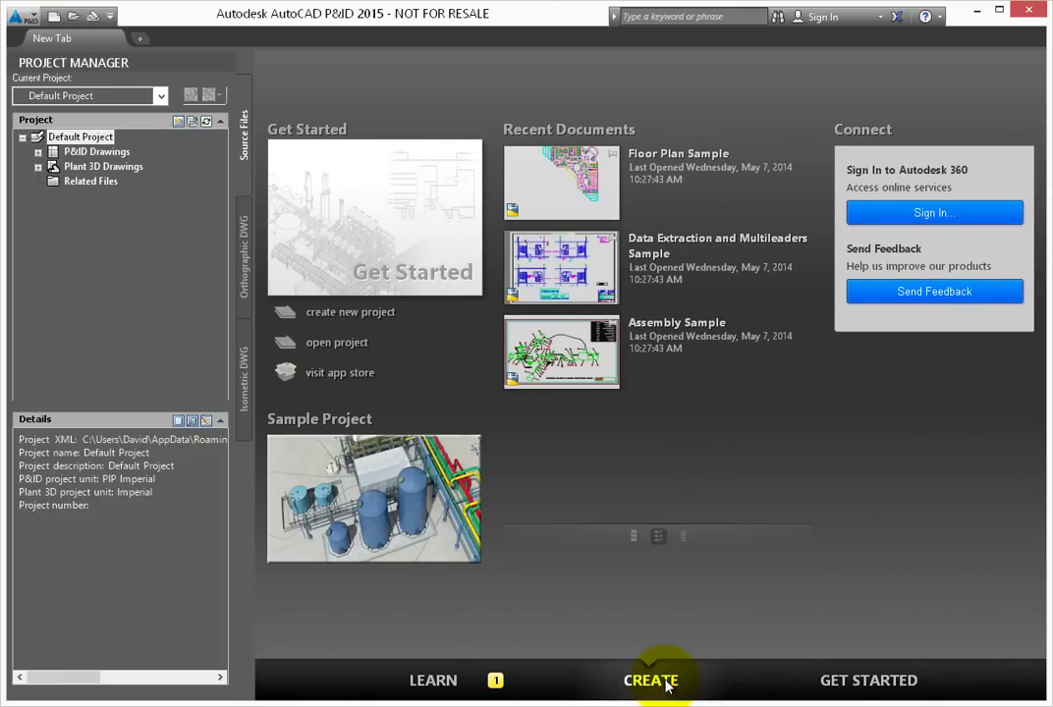
Create a drawing from the template PID ANSI D -Color Dependent Plot Styles.dwt and close the start page
left_click(31, 16)
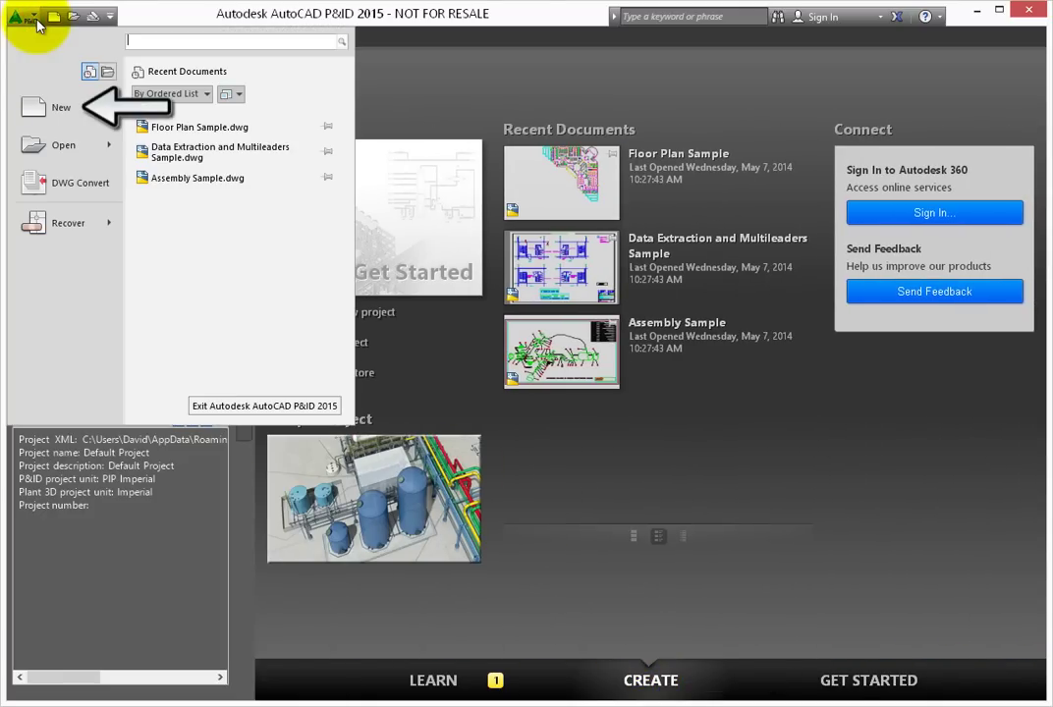
left_click(52, 108)
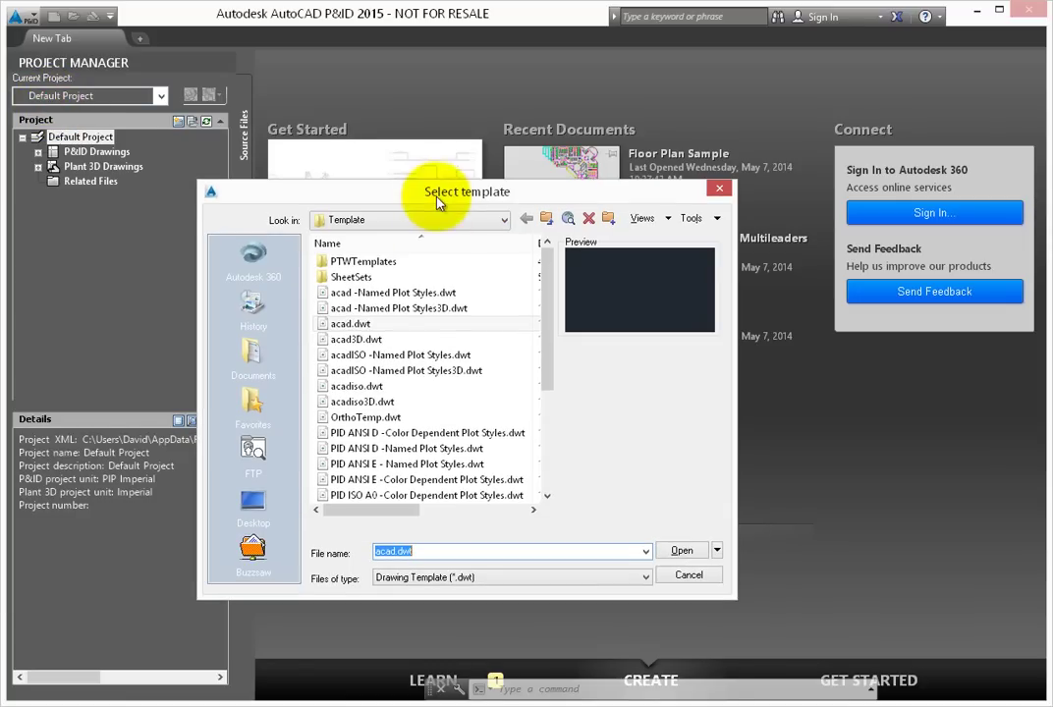
left_click(376, 433)
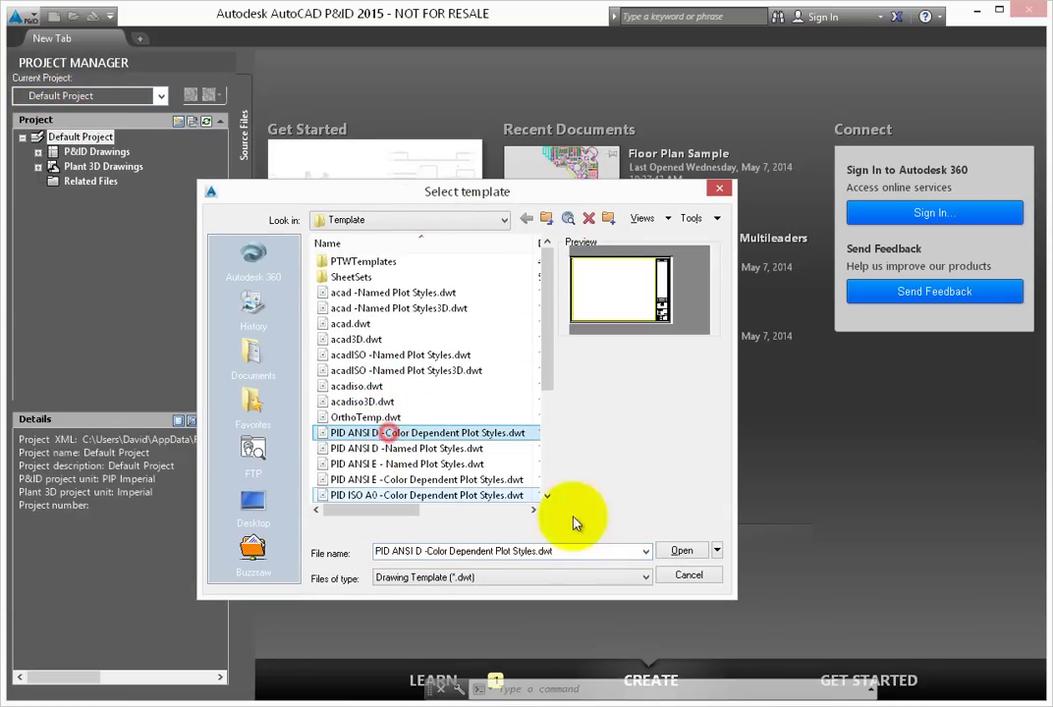
left_click(682, 551)
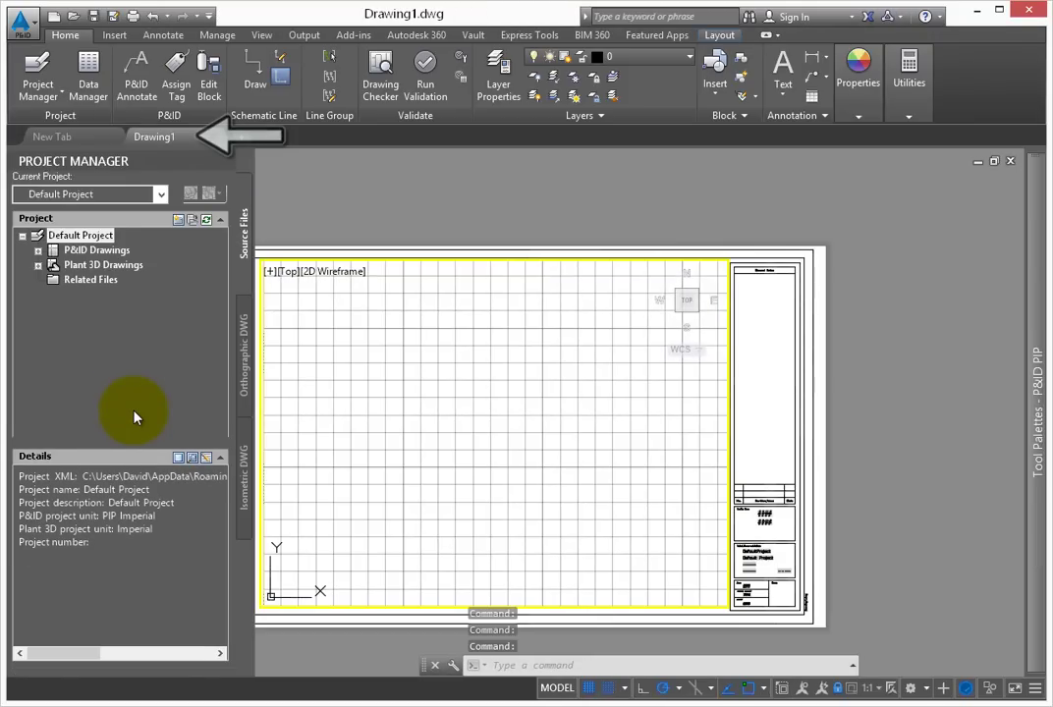
mouse_move(149, 137)
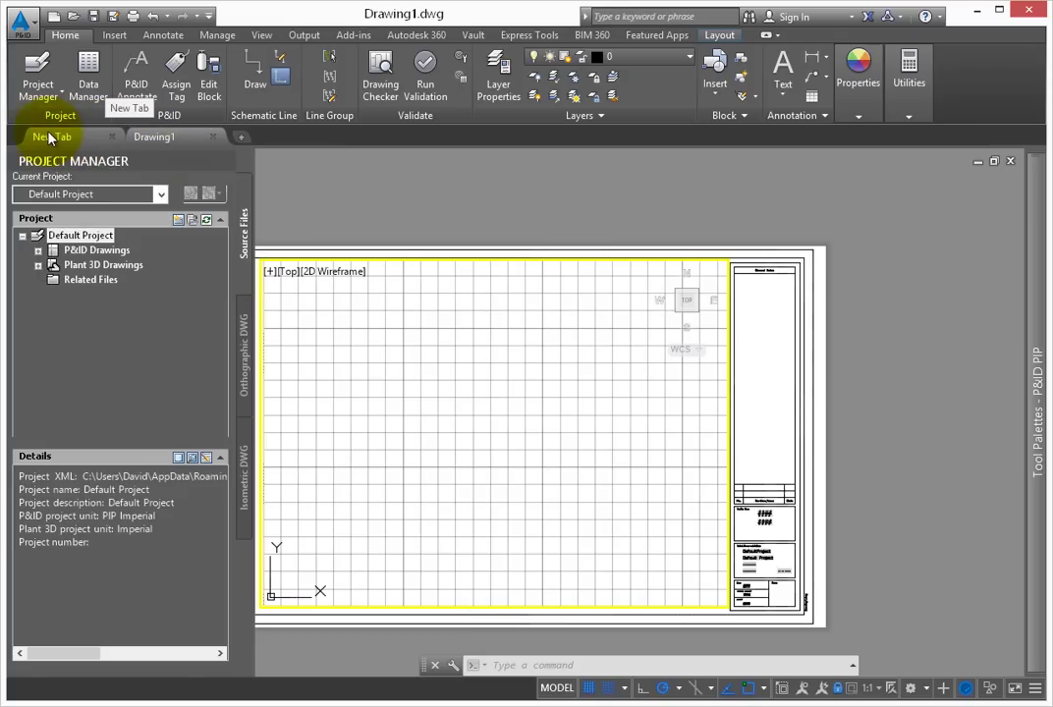
left_click(114, 137)
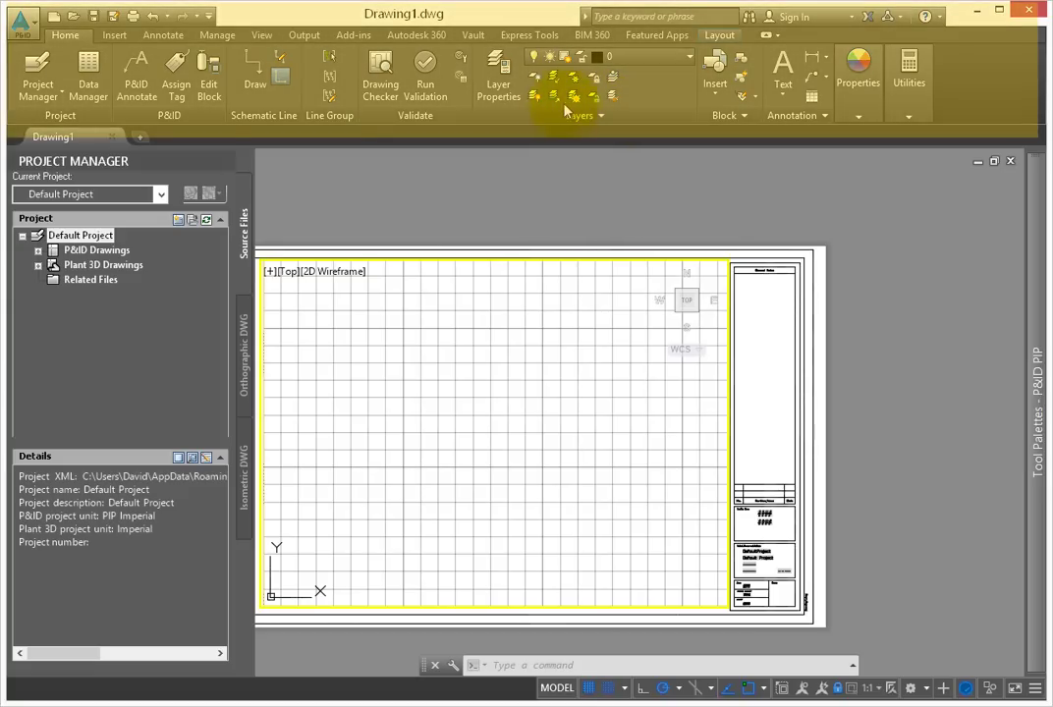
Examine the ribbon's command sets, including Insert, Annotate, View, Output, Autodesk 360, Express Tools, BIM 360, Vault and Featured Apps
left_click(115, 37)
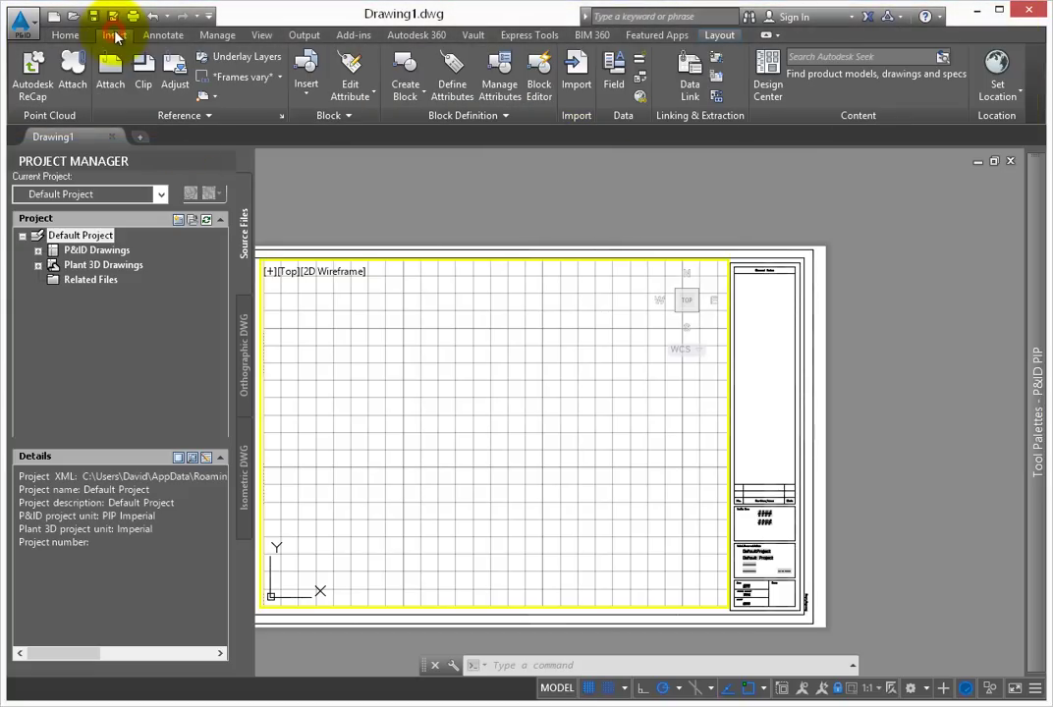
left_click(181, 37)
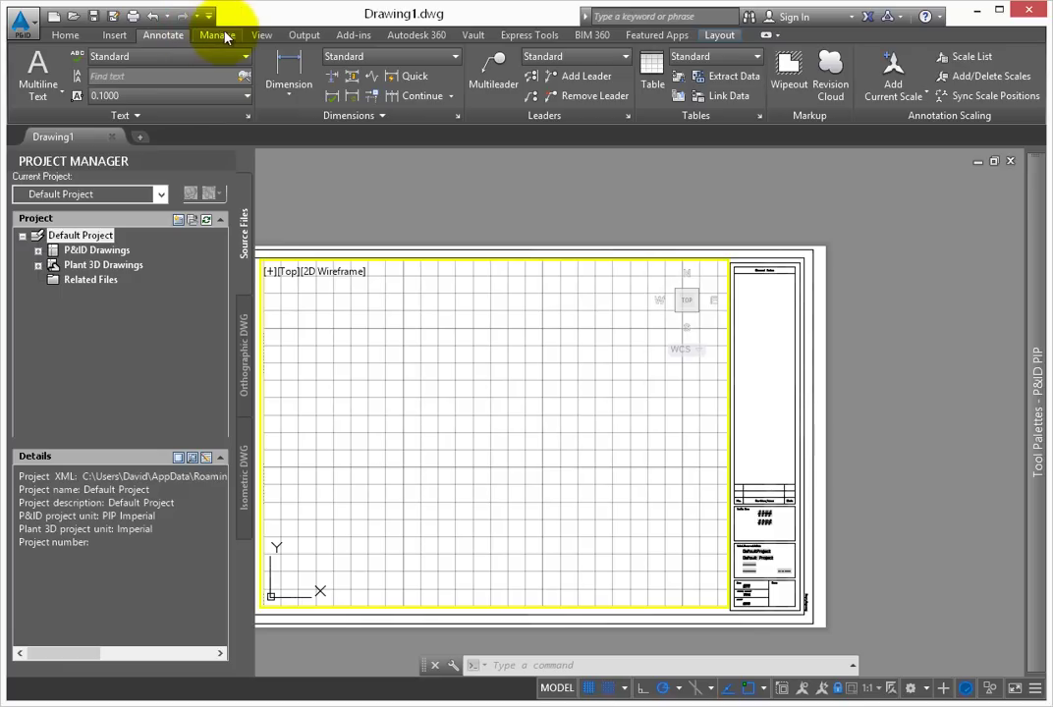
left_click(217, 35)
left_click(262, 37)
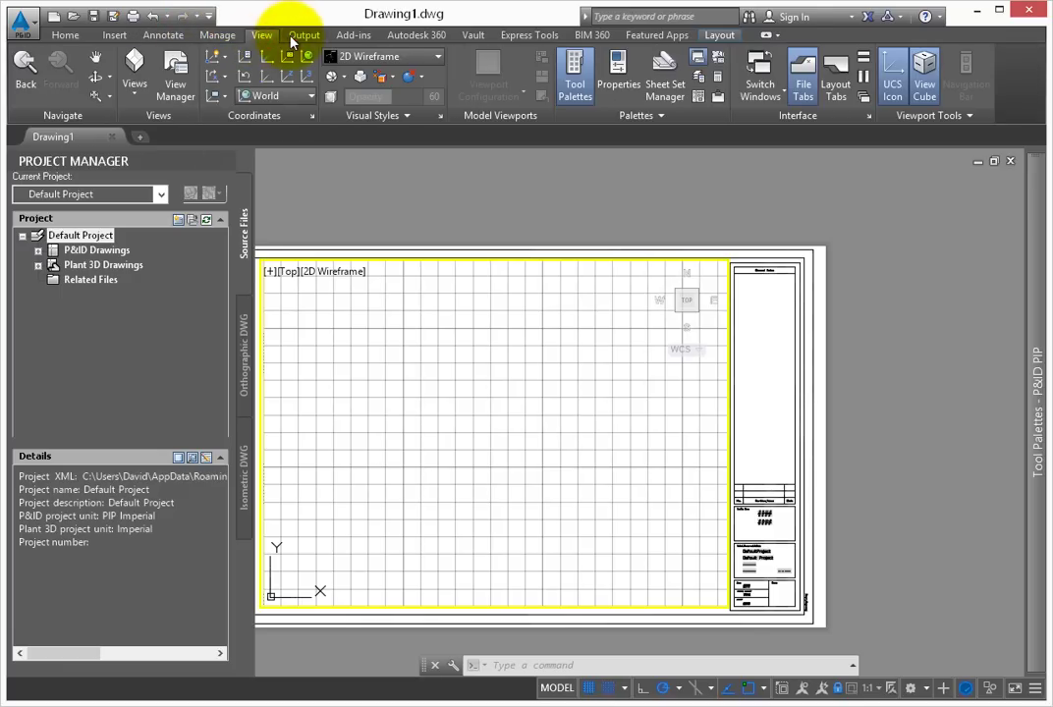
left_click(304, 36)
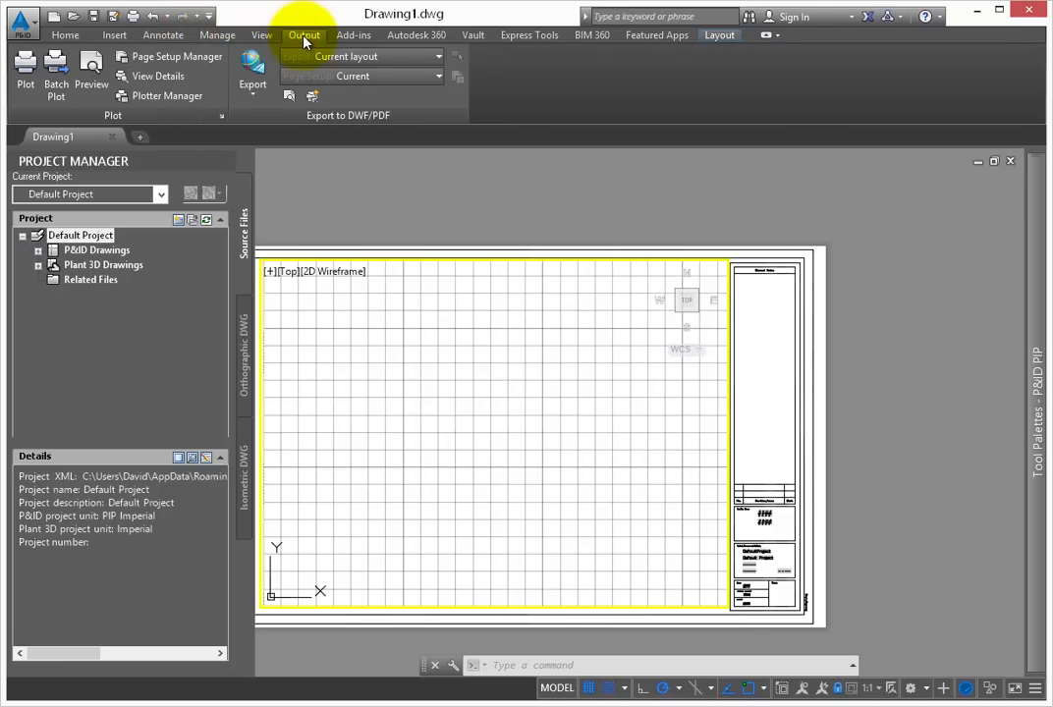
left_click(363, 36)
left_click(417, 36)
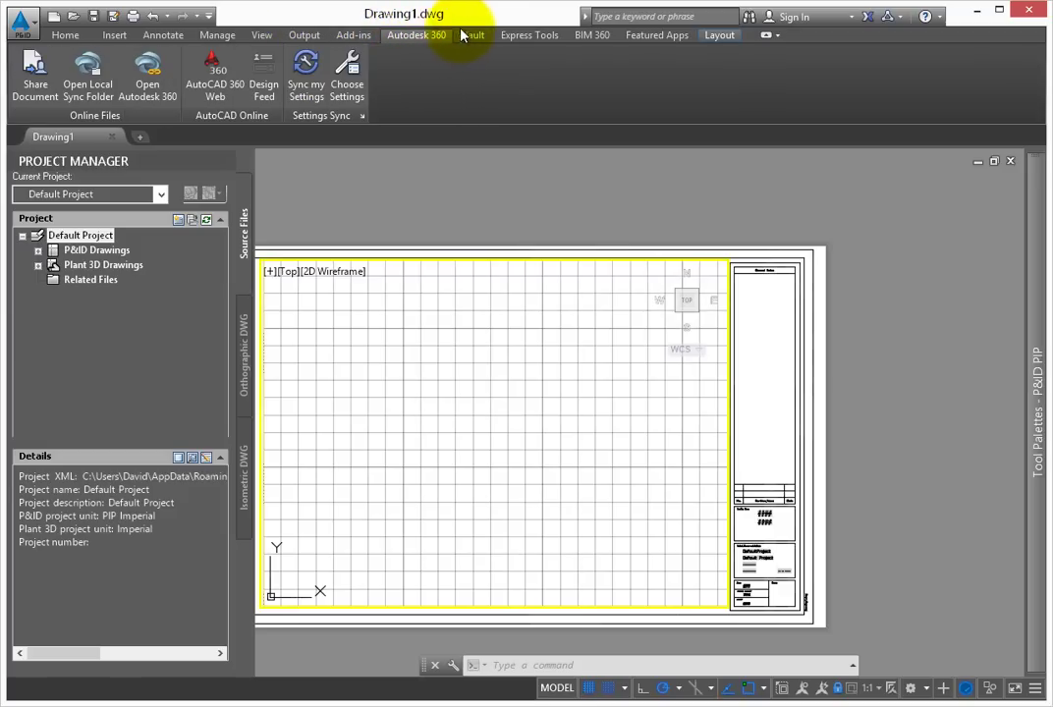
left_click(511, 36)
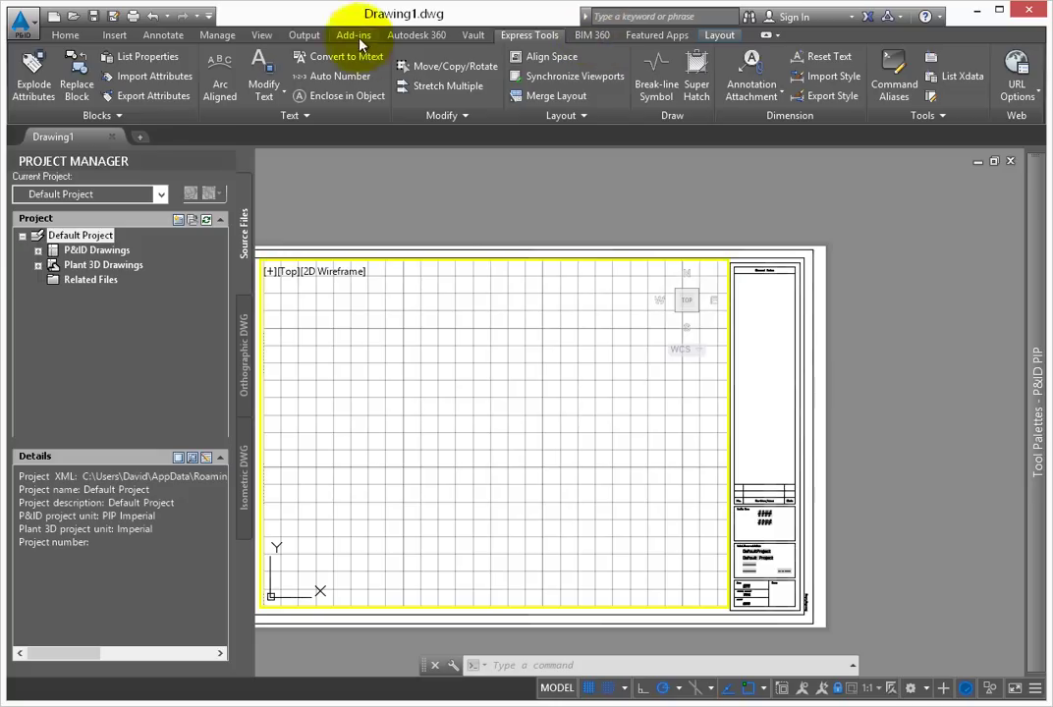
left_click(417, 36)
left_click(592, 35)
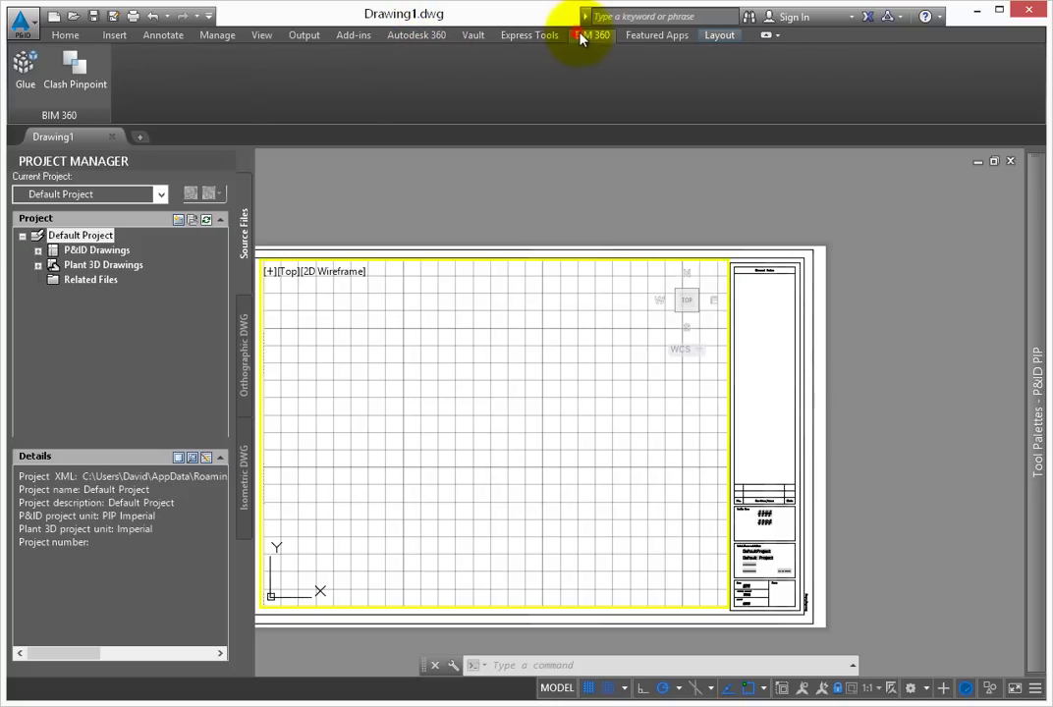
left_click(477, 36)
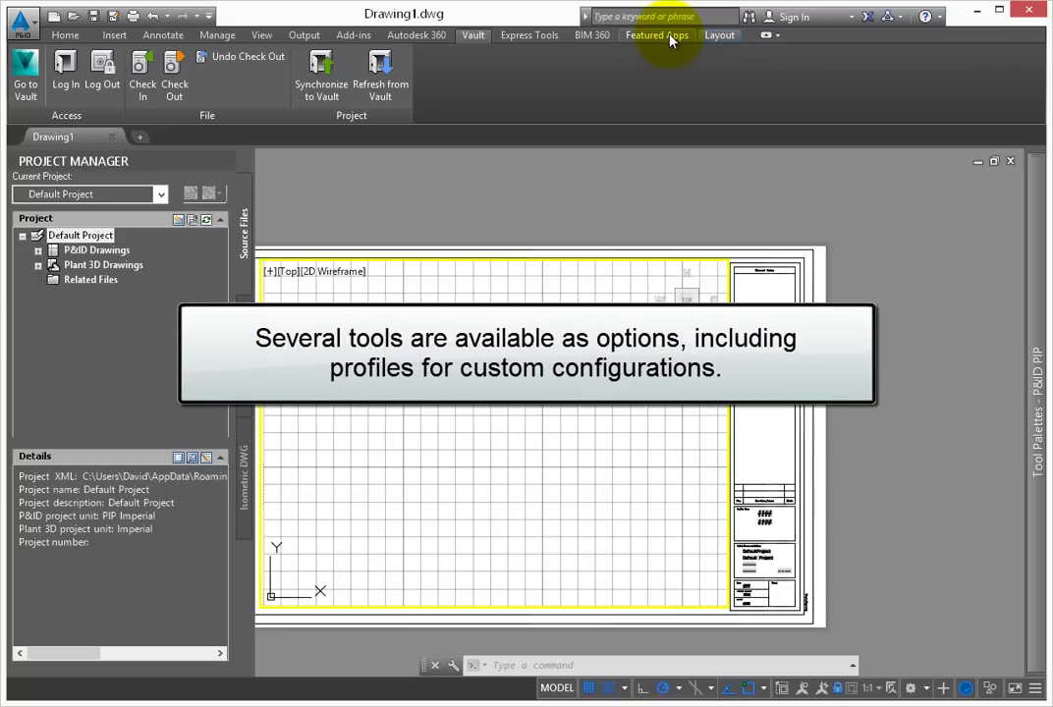
left_click(670, 37)
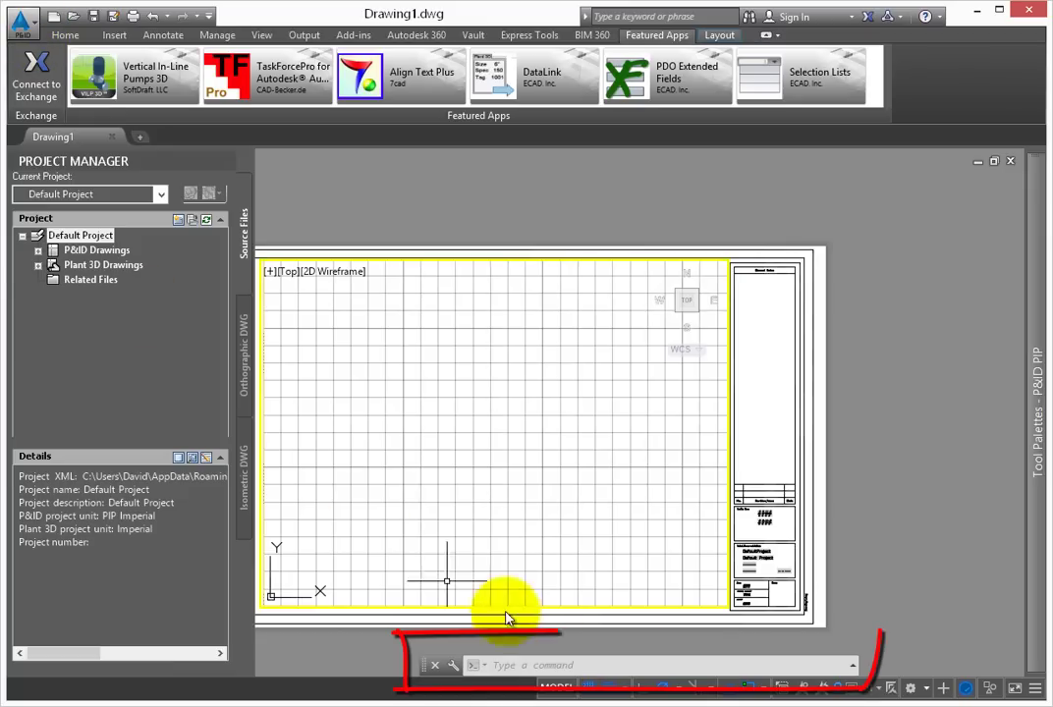
Review the available profiles in the program options, and apply the Light color scheme to the window elements
left_click(568, 665)
right_click(570, 665)
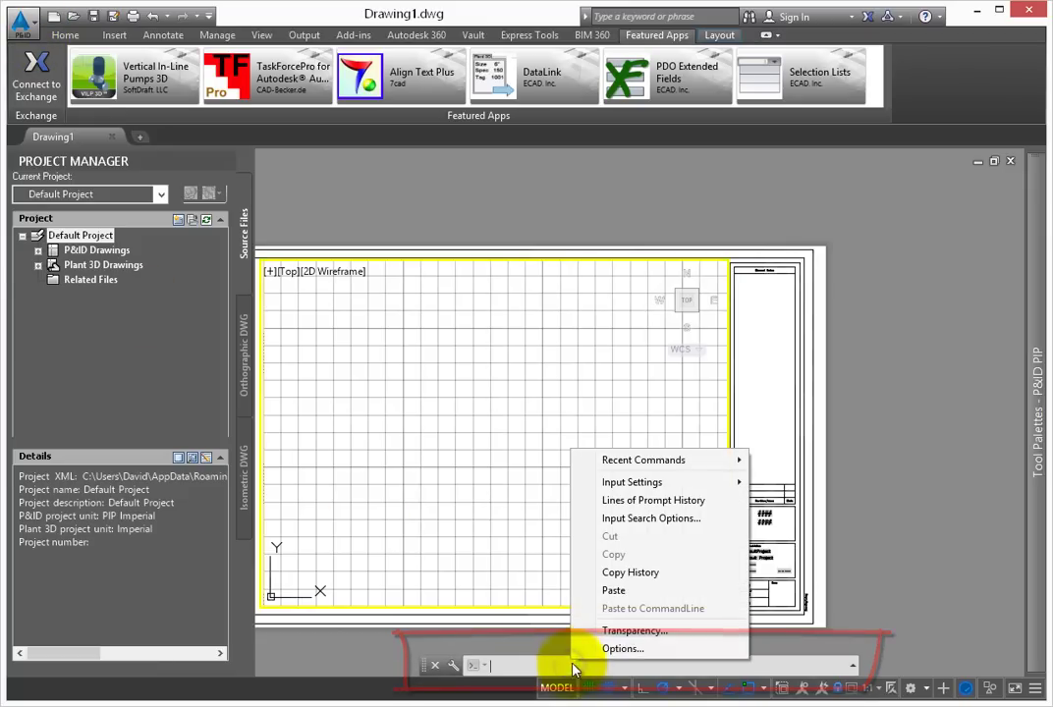
left_click(621, 648)
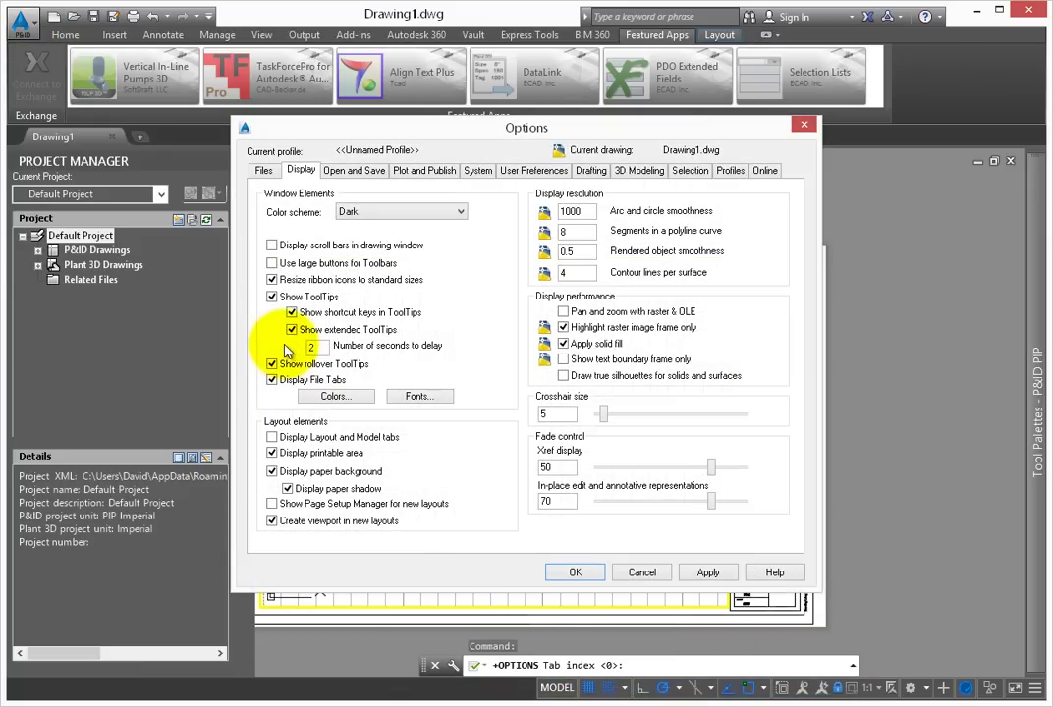
left_click(731, 171)
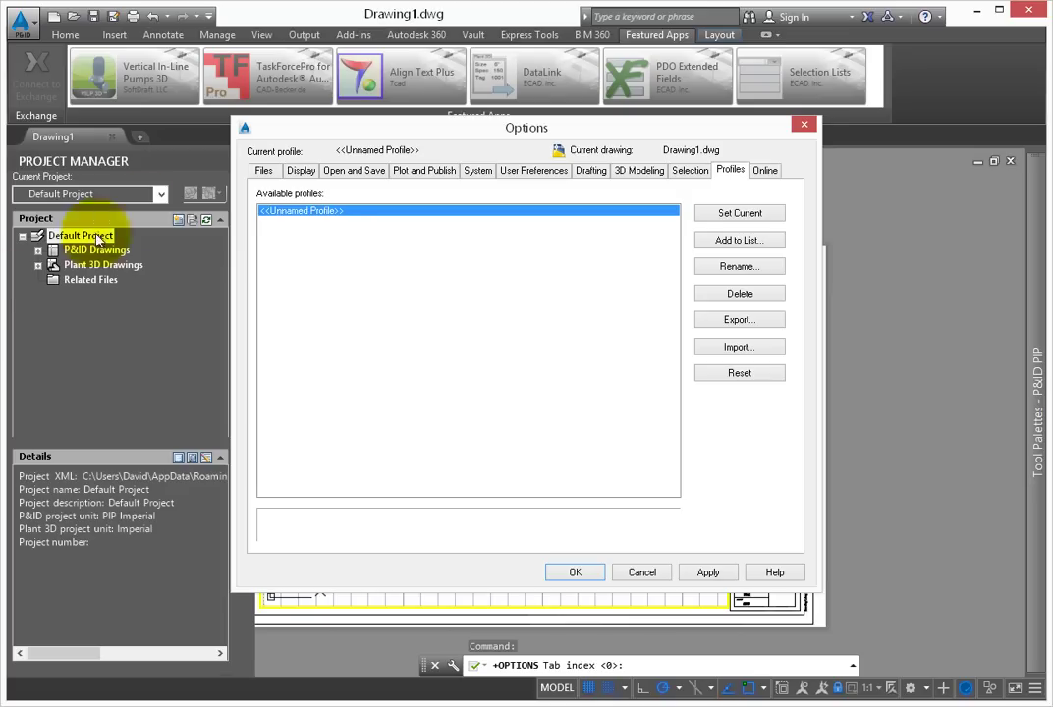
left_click(304, 173)
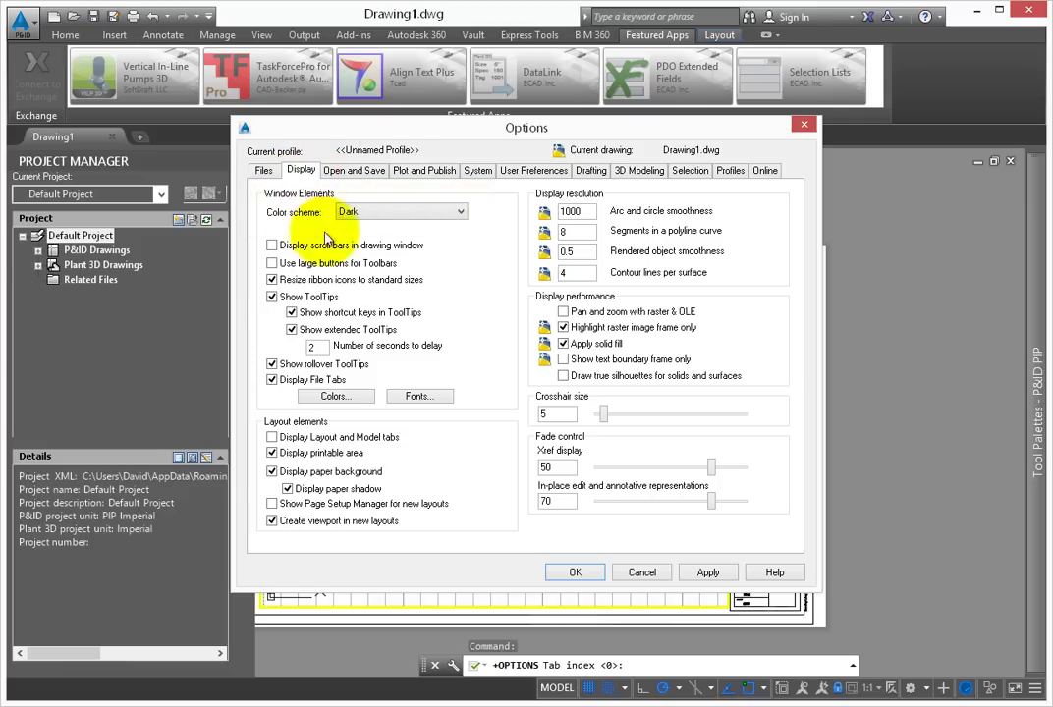
left_click(461, 213)
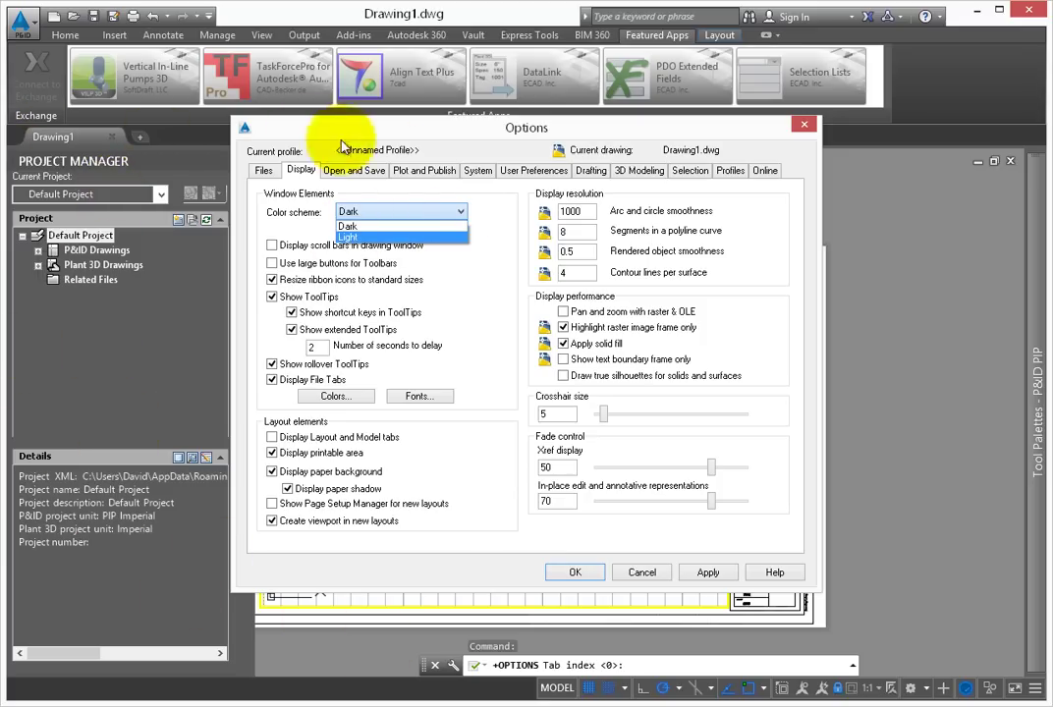
left_click(360, 239)
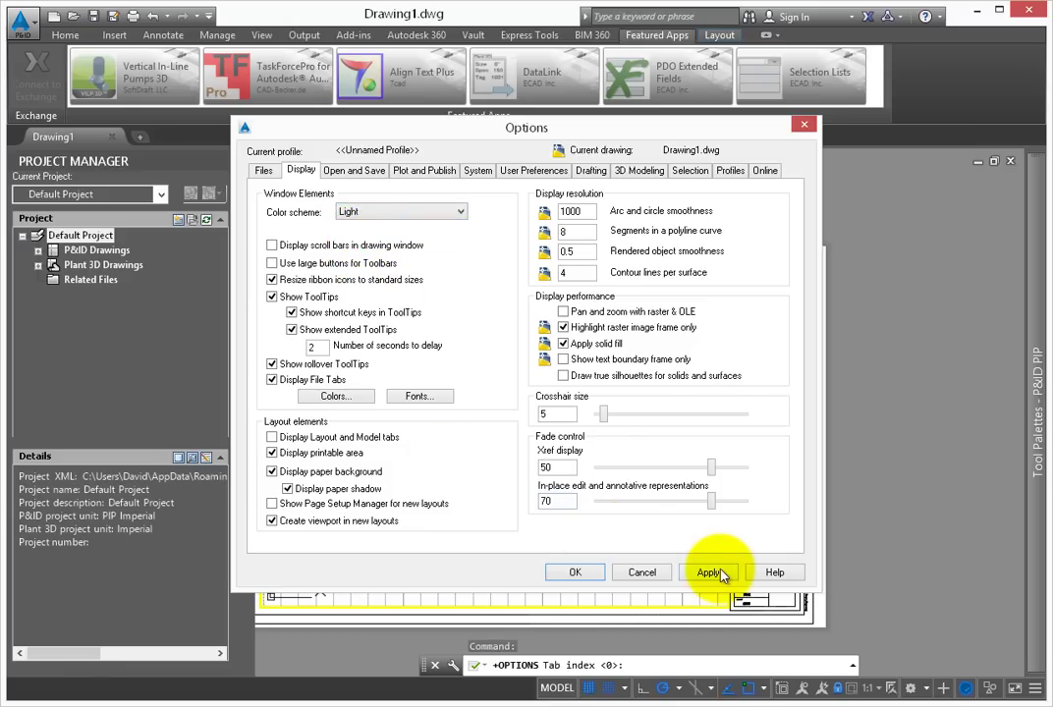
left_click(717, 574)
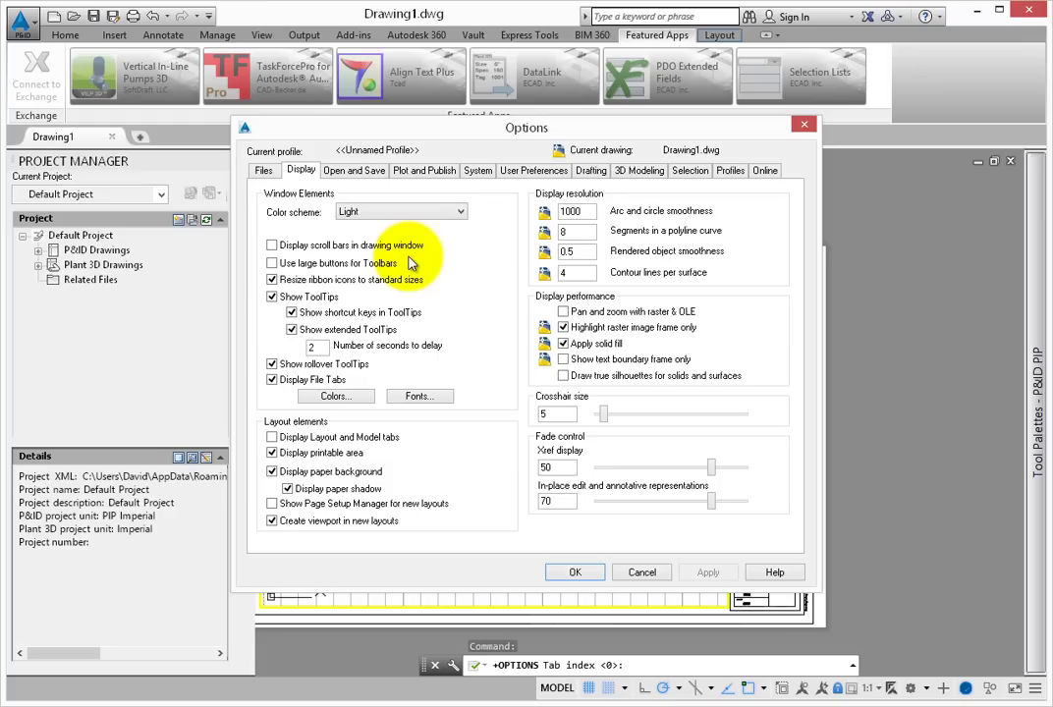
Enable Display Layout and Model tabs in the layout elements, close the options, and return to the Home commands
left_click(274, 438)
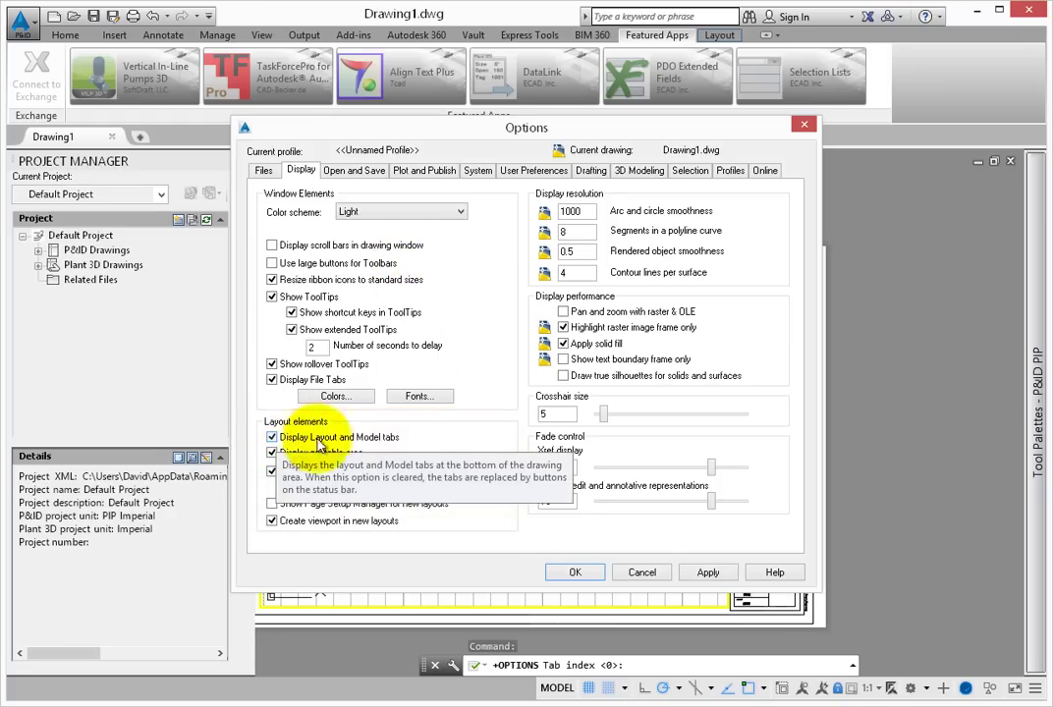
left_click(709, 572)
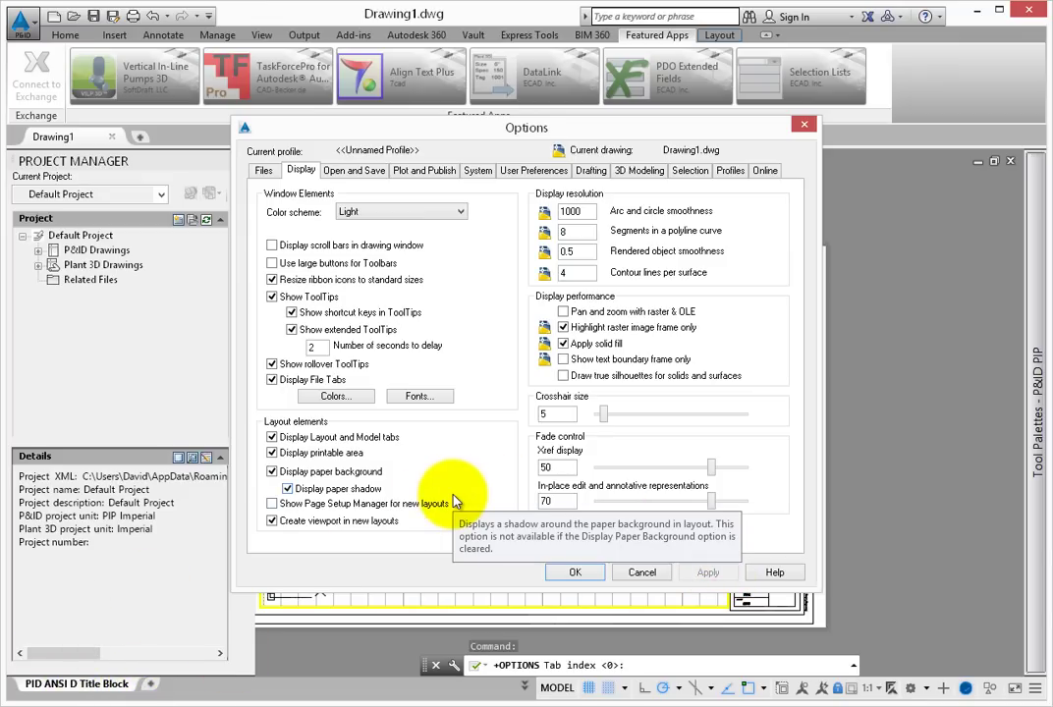
left_click(576, 573)
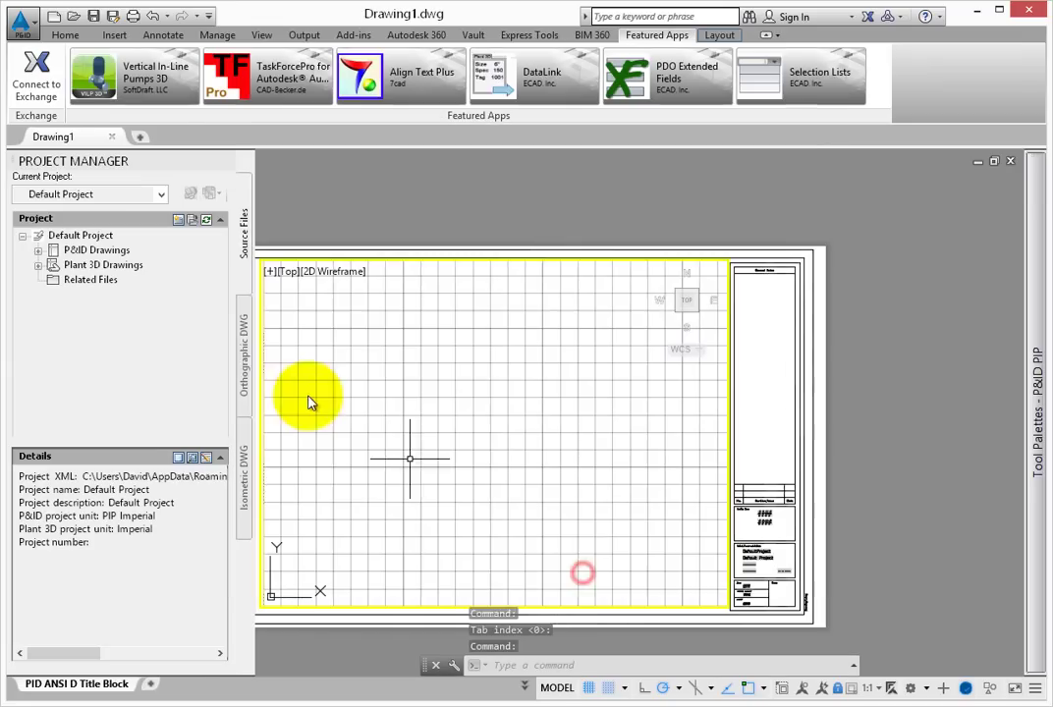
left_click(63, 34)
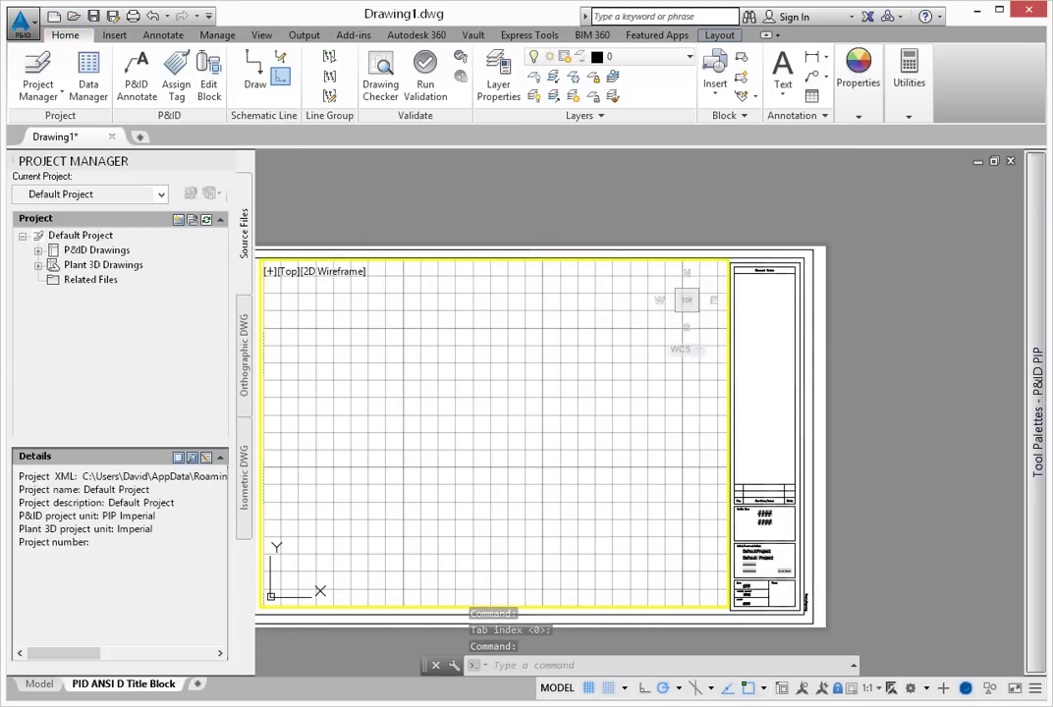